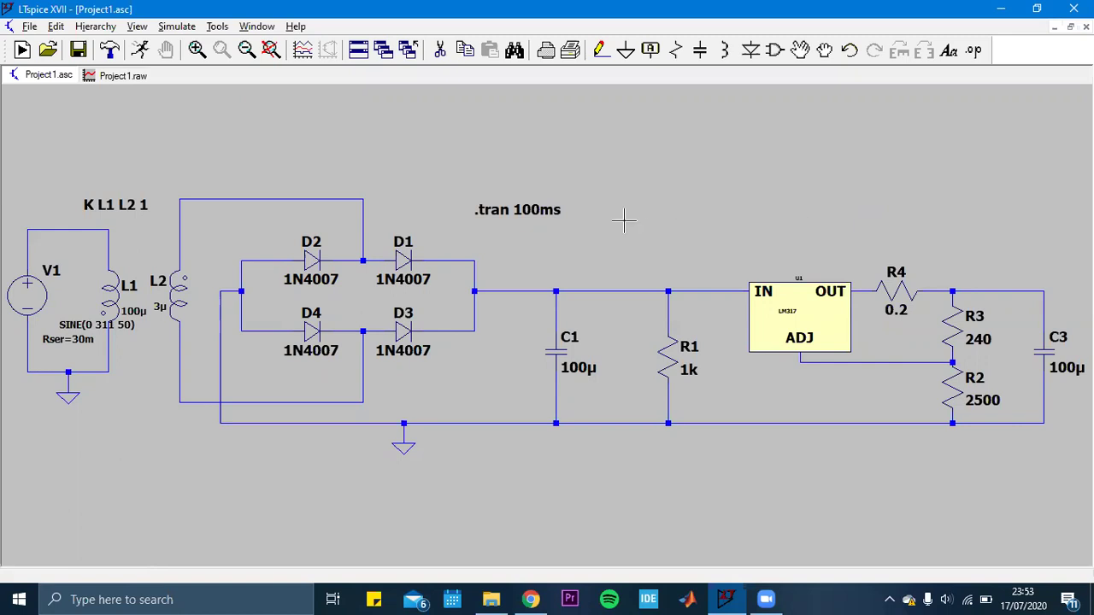
# - Review voltage source V1's sine amplitude, frequency and series resistance settings, and accept them as they are
pyautogui.scroll(1, 611, 201)
pyautogui.press('space')
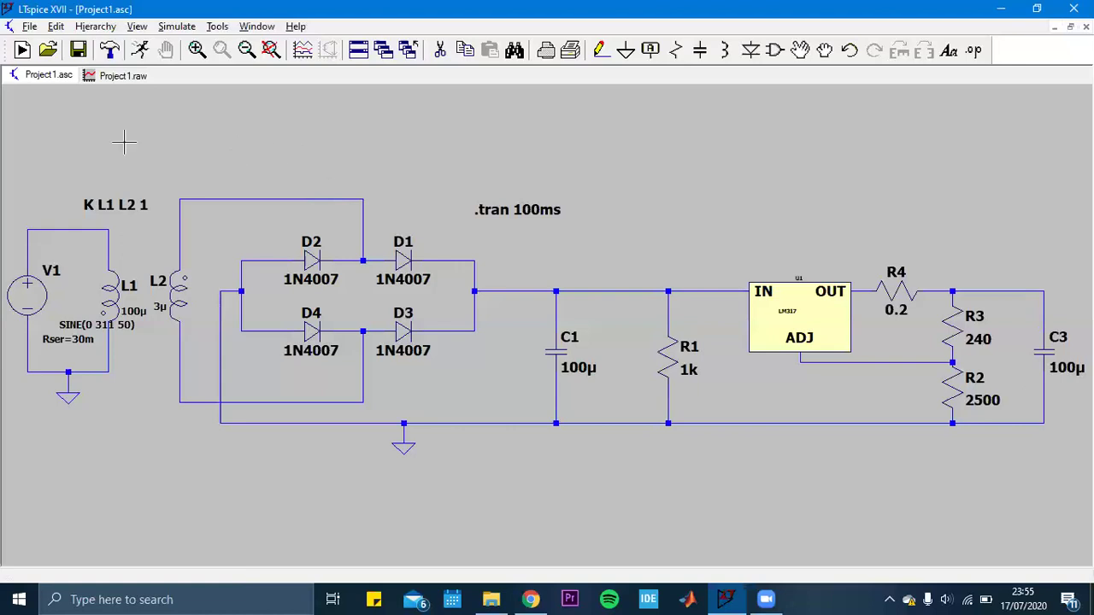
pyautogui.rightClick(35, 295)
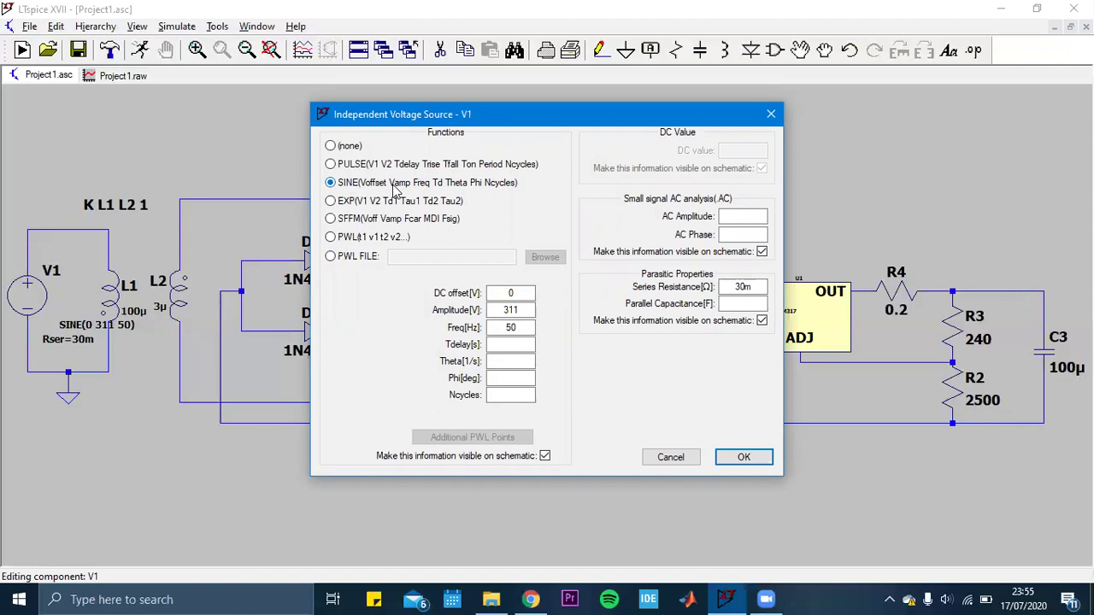
pyautogui.click(523, 310)
pyautogui.press('Tab')
pyautogui.click(757, 287)
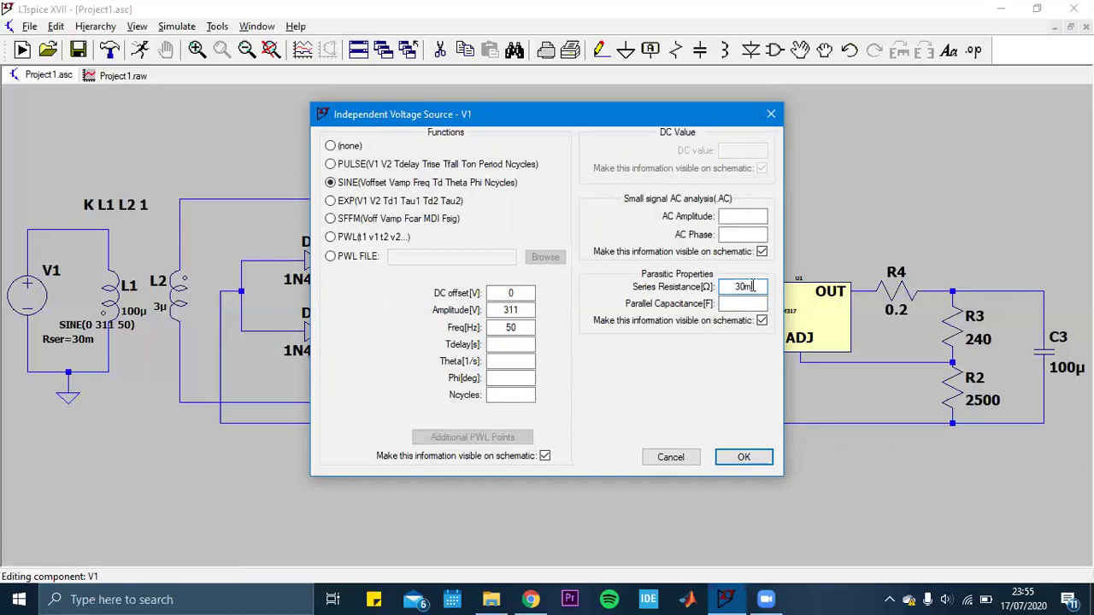
pyautogui.click(743, 459)
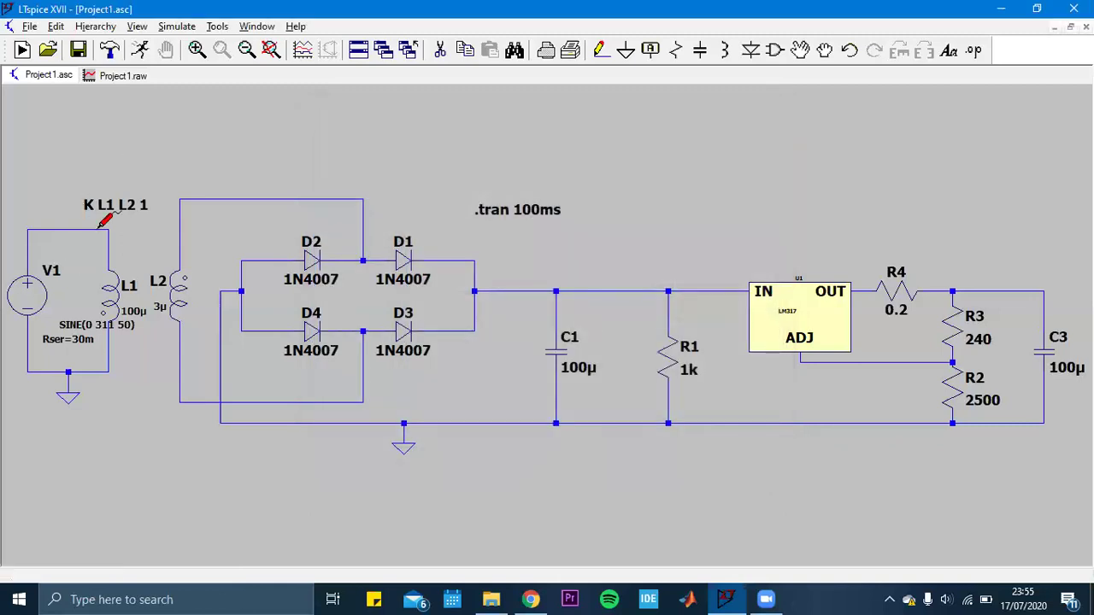
# - Run the transient simulation and plot only the source voltage across L1, examining its second positive peak up close
pyautogui.click(135, 48)
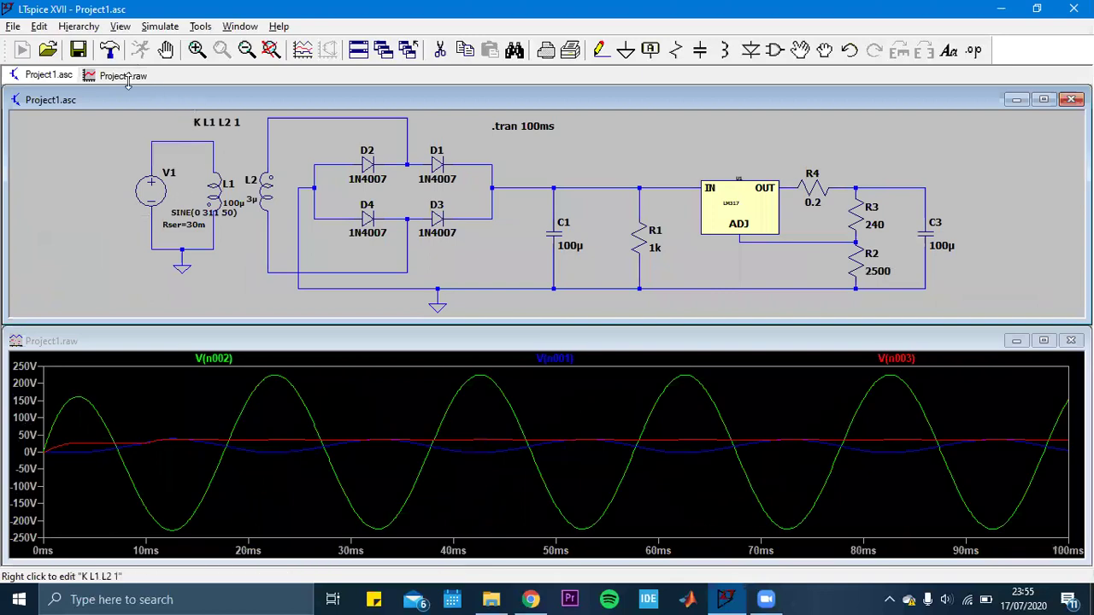
pyautogui.click(184, 139)
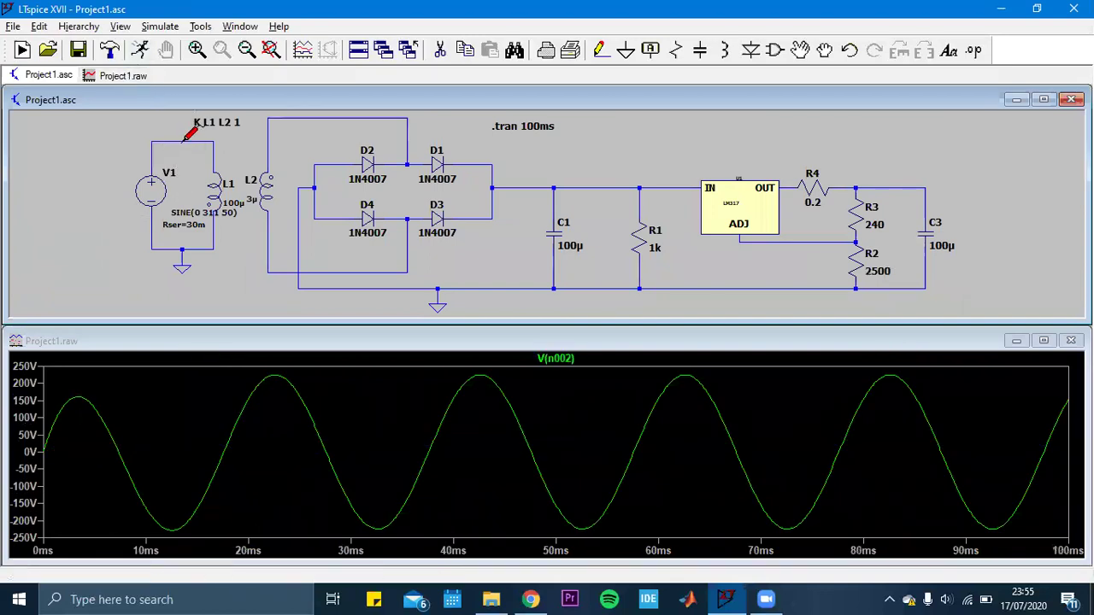
pyautogui.click(264, 371)
pyautogui.moveTo(264, 370); pyautogui.dragTo(299, 391)
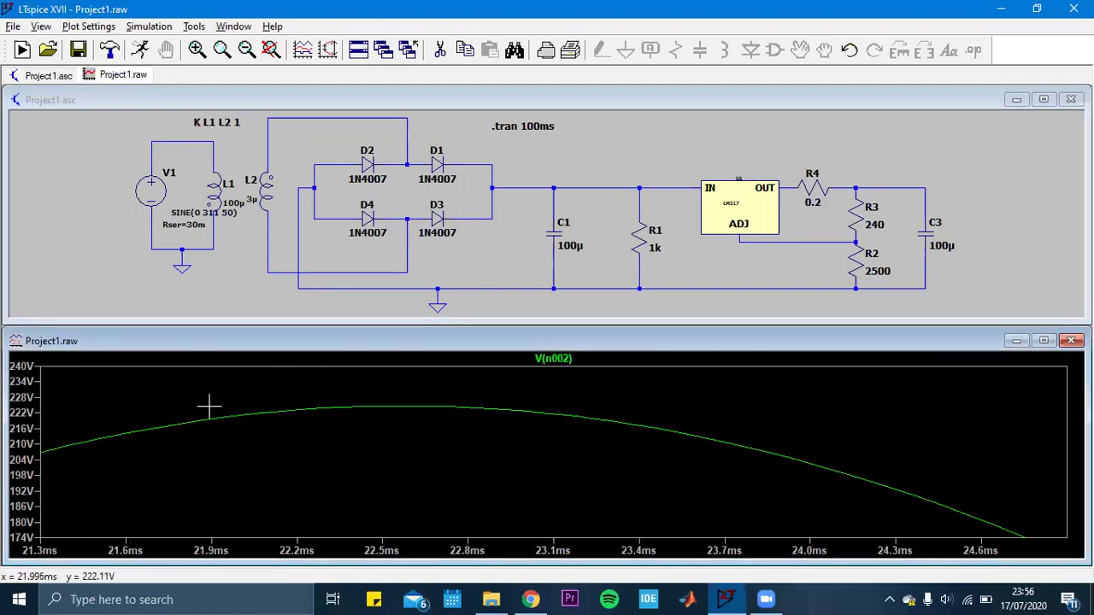
pyautogui.click(140, 49)
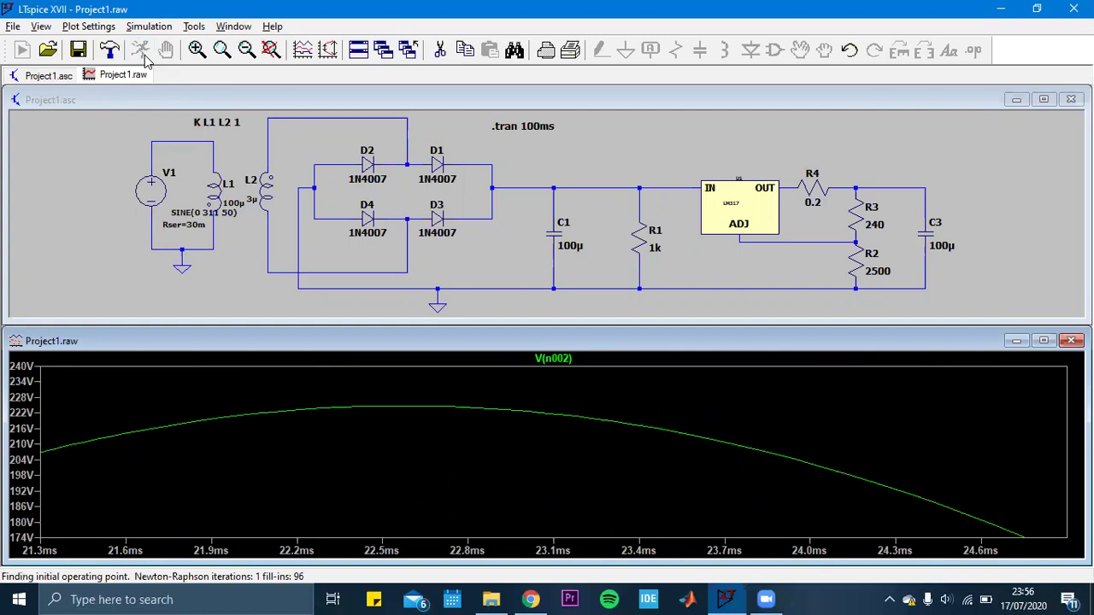
pyautogui.click(109, 193)
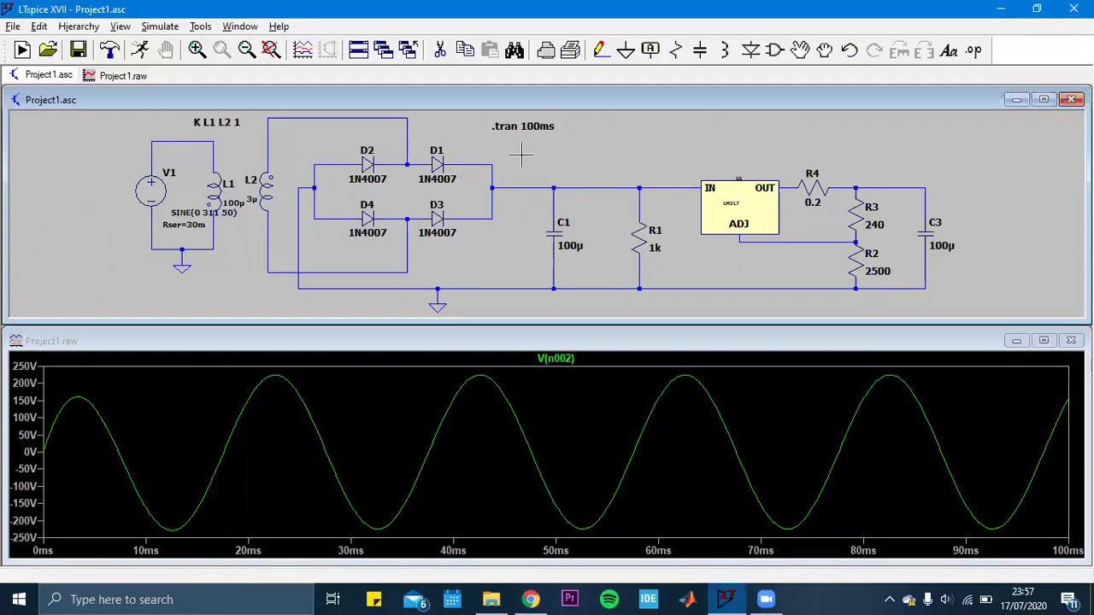
# - Plot the transformer secondary voltage on its own and add the rectified voltage at C1 for comparison
pyautogui.click(318, 113)
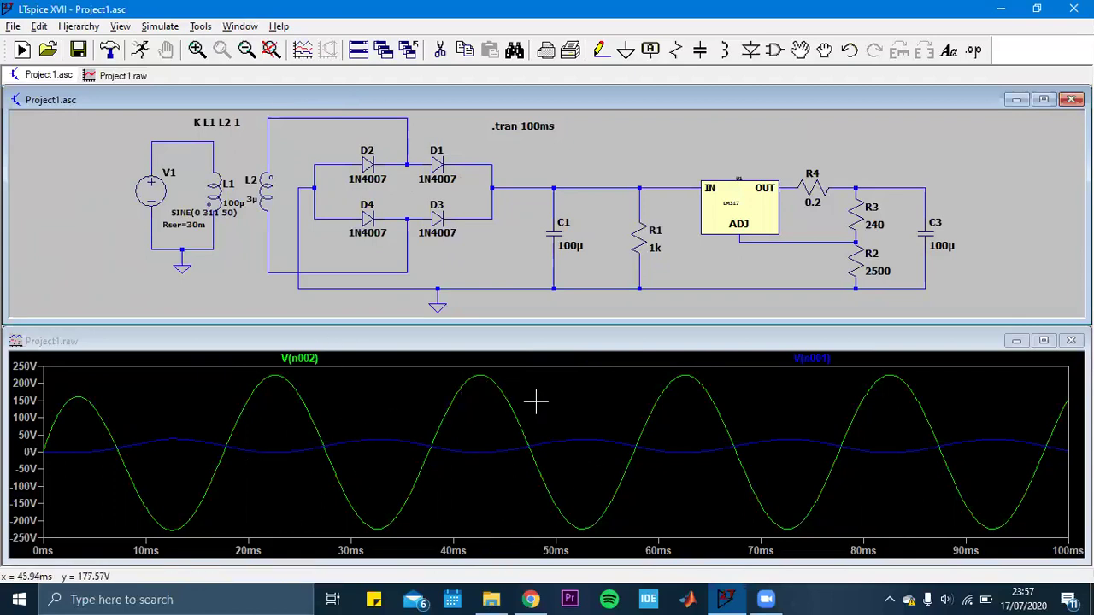
pyautogui.click(289, 118)
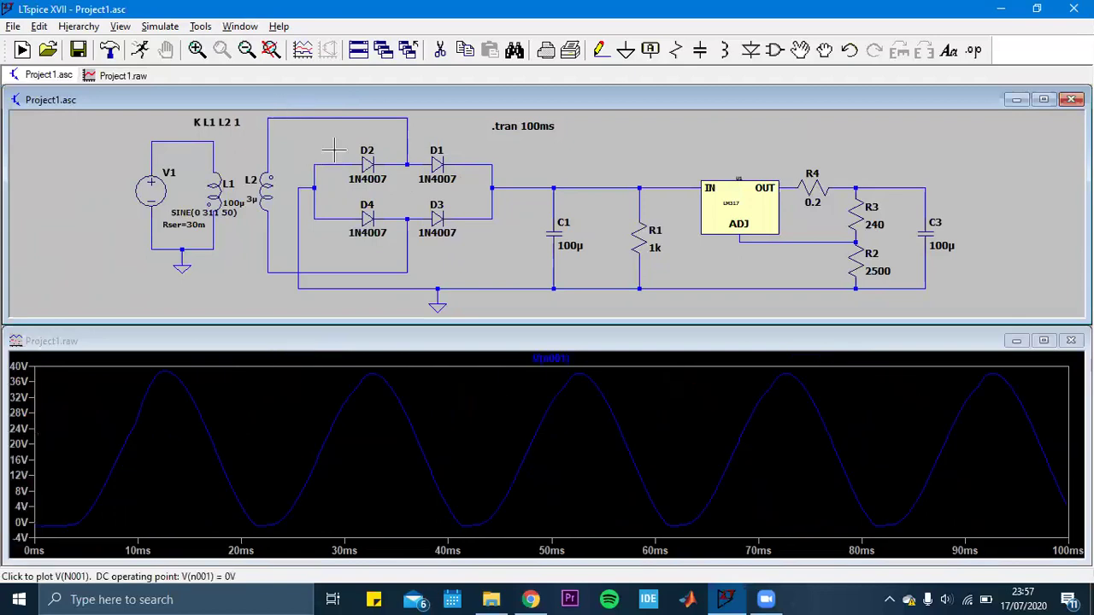
pyautogui.click(512, 186)
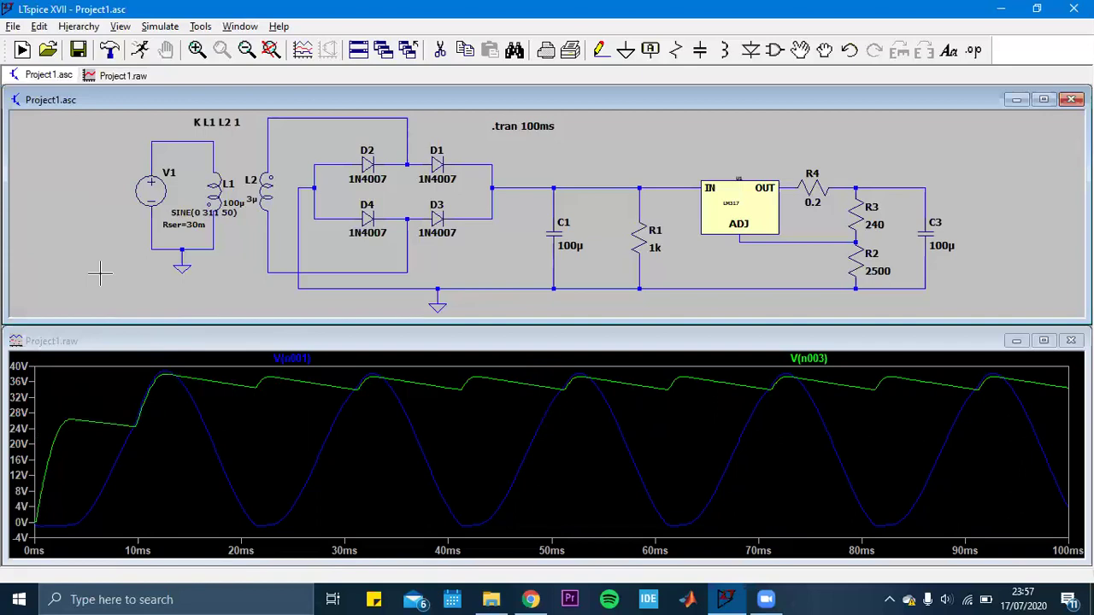
# - Set capacitor C1 to 10µ and rerun the simulation to examine the ripple on the rectified voltage
pyautogui.rightClick(577, 252)
pyautogui.press('Home')
pyautogui.press('BackSpace')
pyautogui.press('Return')
pyautogui.click(139, 51)
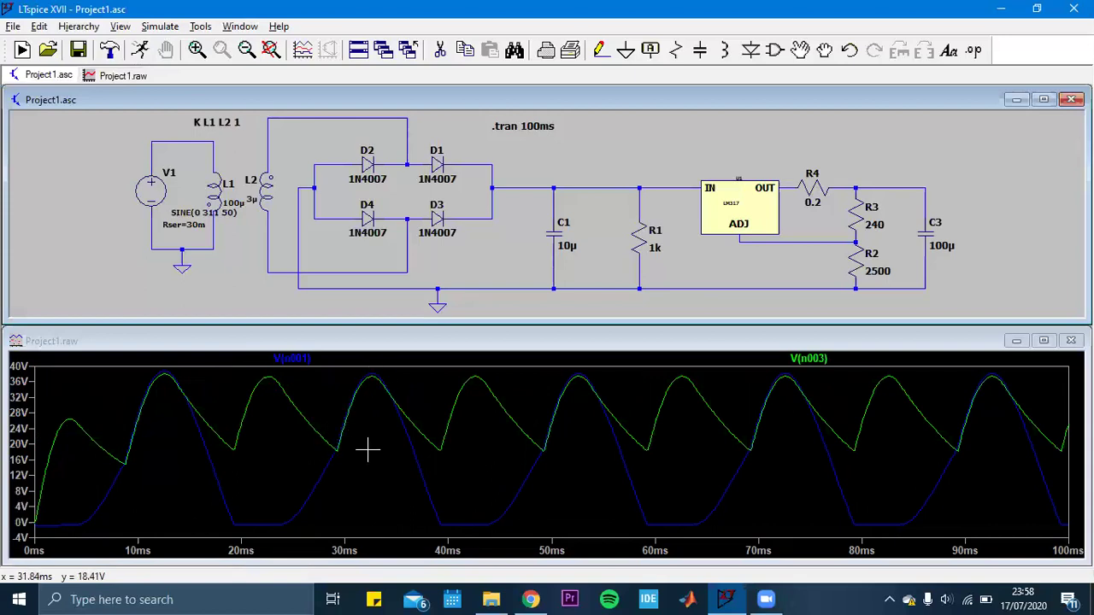
# - Set capacitor C1 to 100µ and rerun the simulation
pyautogui.rightClick(564, 244)
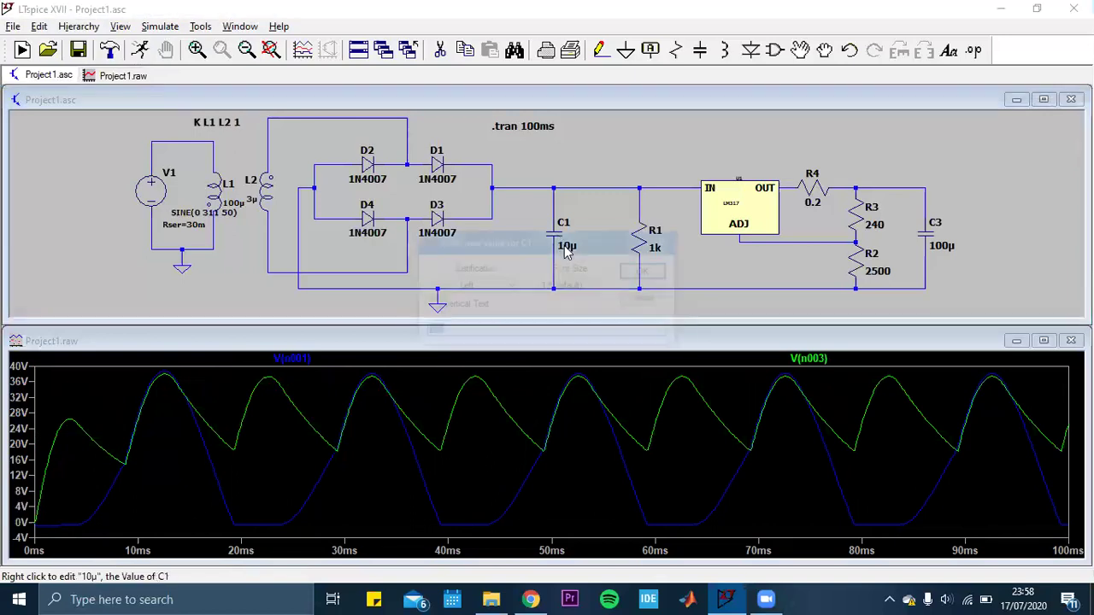
pyautogui.write('00µ')
pyautogui.press('Return')
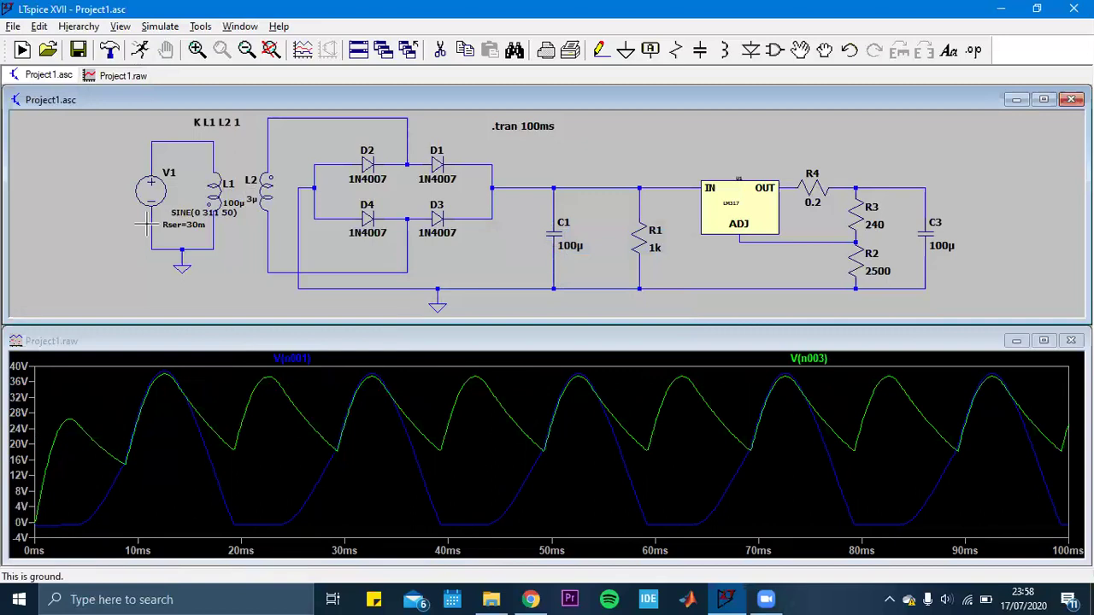
pyautogui.click(141, 52)
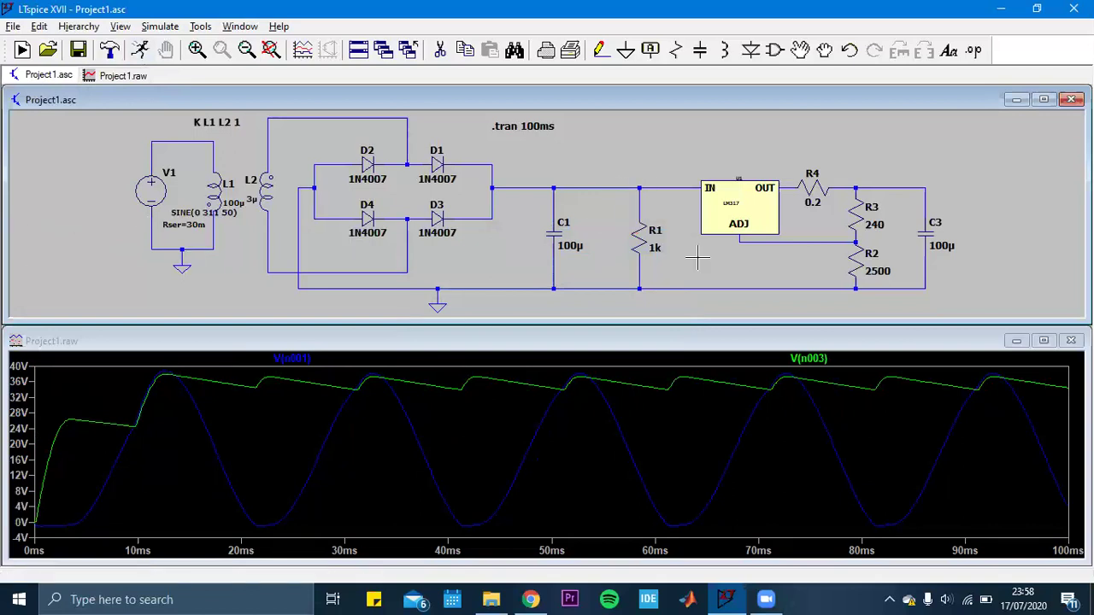
# - Compare the LM317 input voltage with the output voltage at C3, and examine the output trace alone in a fresh simulation run
pyautogui.click(636, 187)
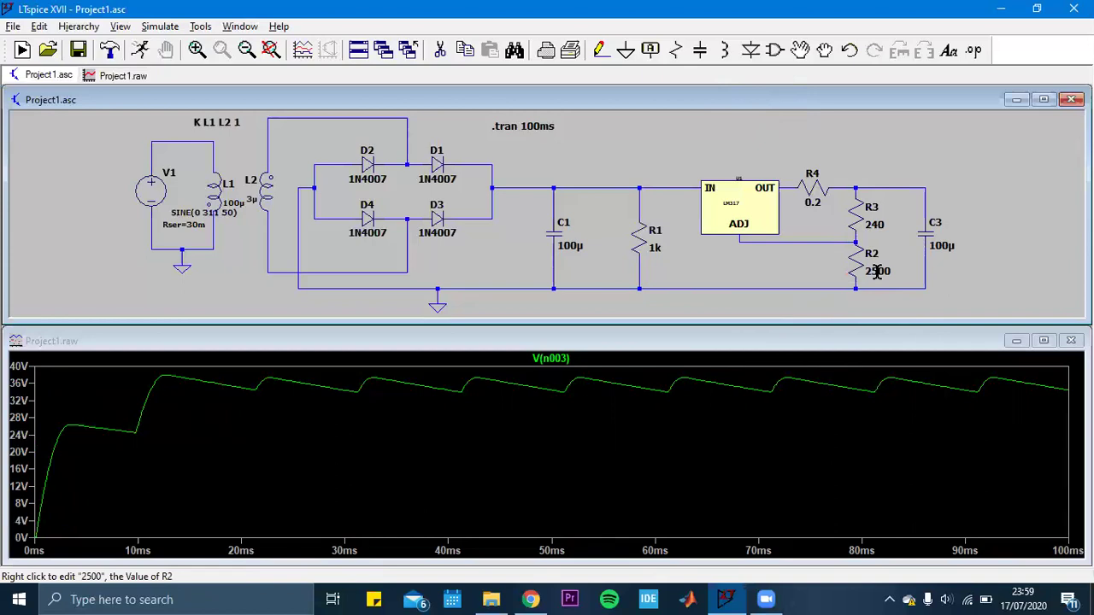
pyautogui.click(915, 187)
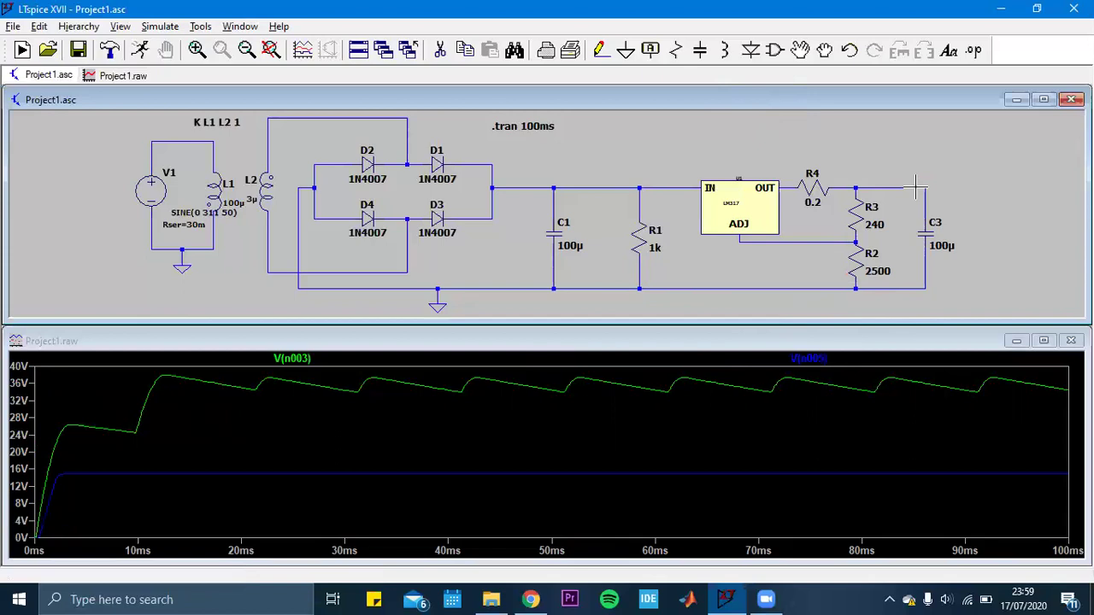
pyautogui.moveTo(69, 465); pyautogui.dragTo(142, 488)
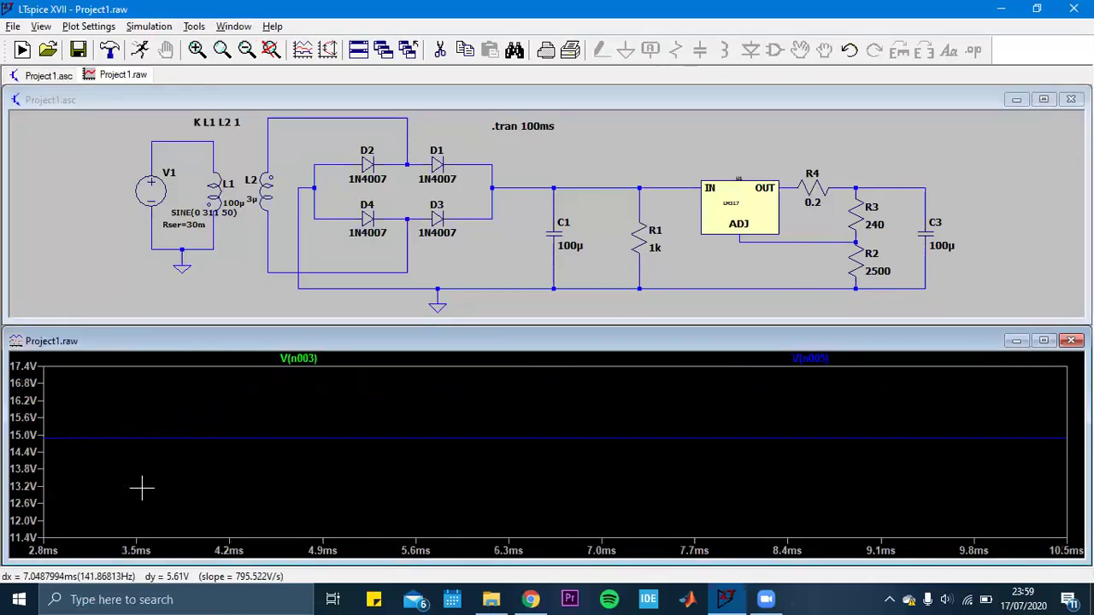
pyautogui.click(919, 185)
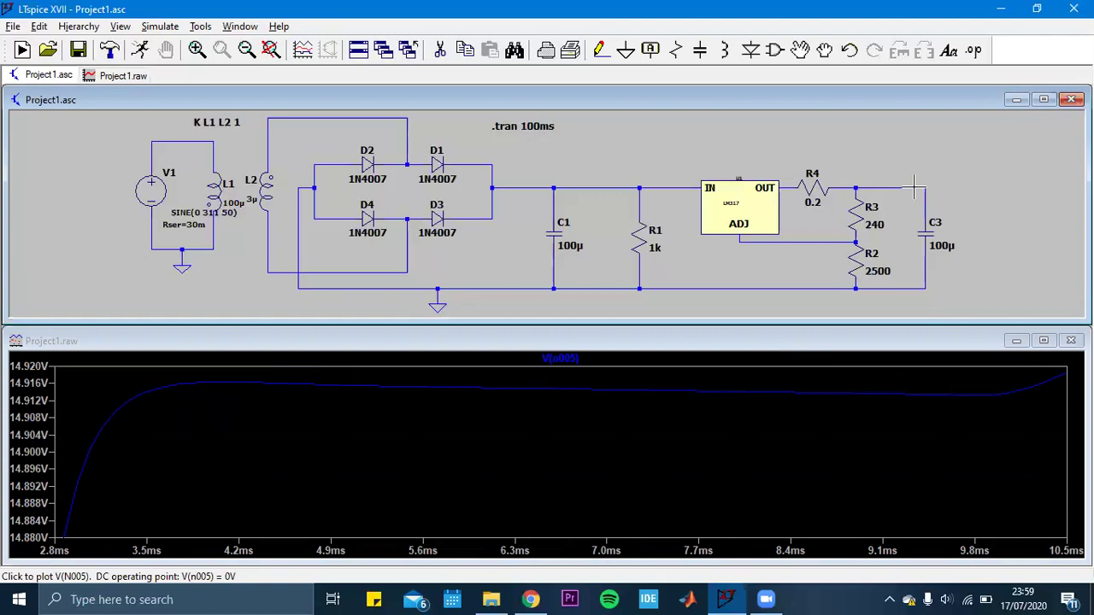
pyautogui.click(141, 54)
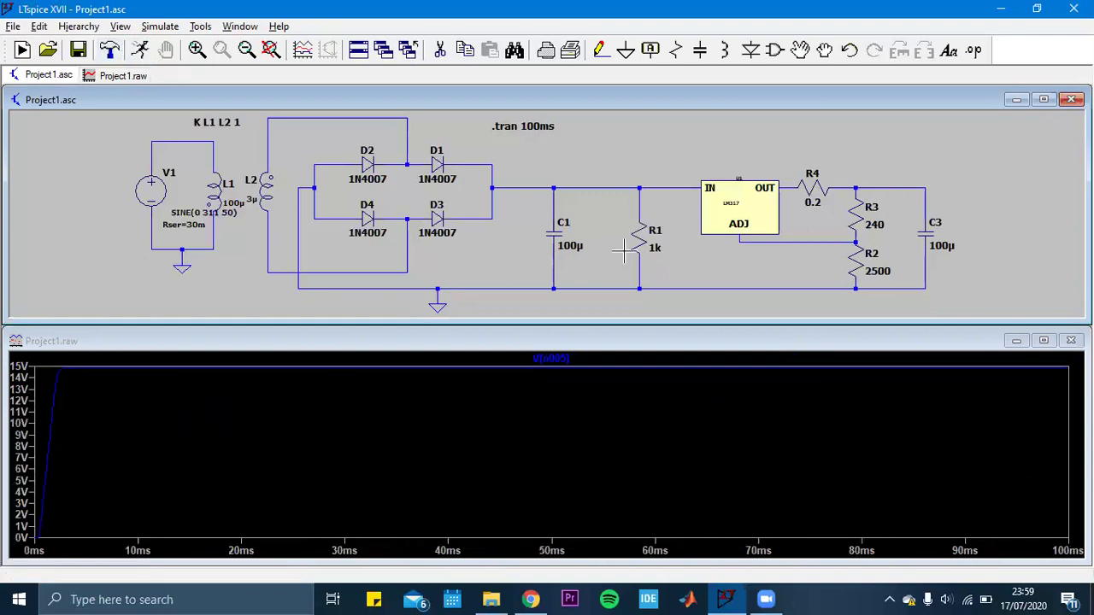
# - Plot the source, transformer secondary, rectified and regulated output voltages together, starting from a plot with only the source trace
pyautogui.click(190, 139)
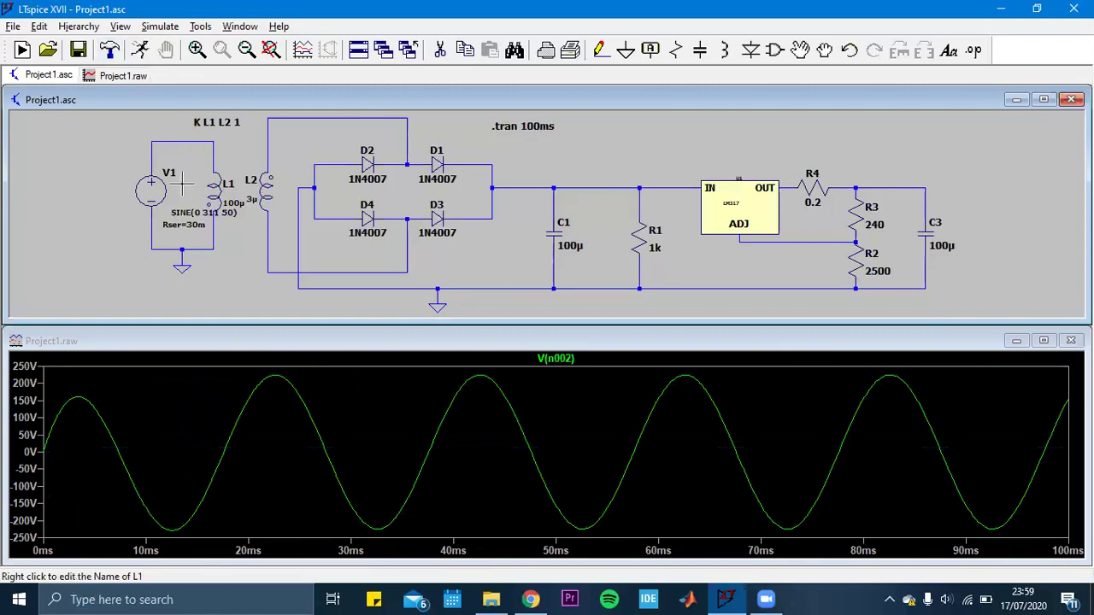
pyautogui.click(357, 119)
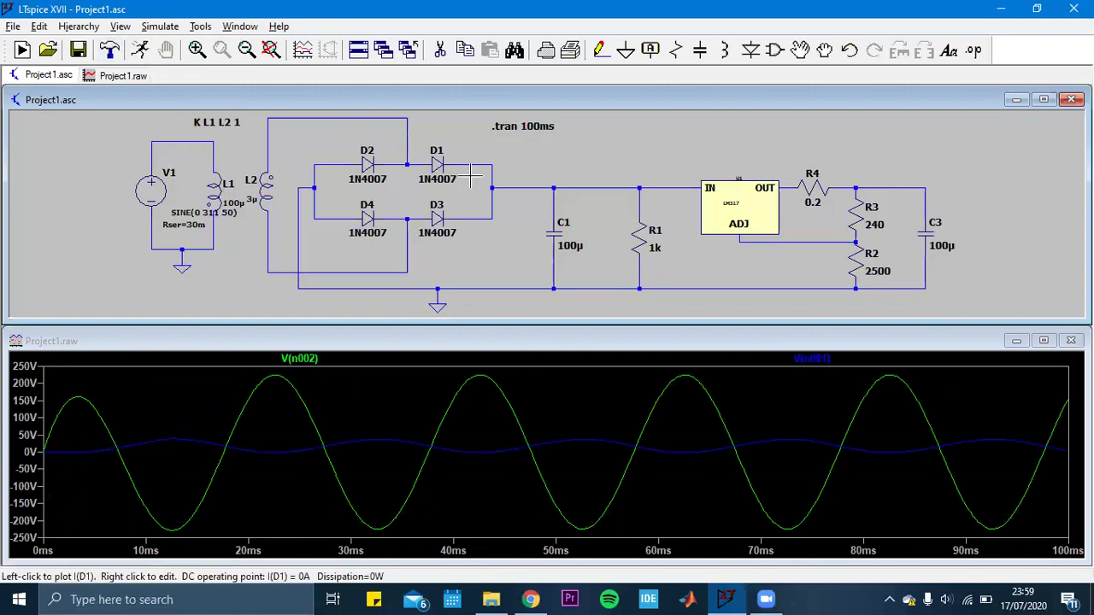
pyautogui.click(516, 187)
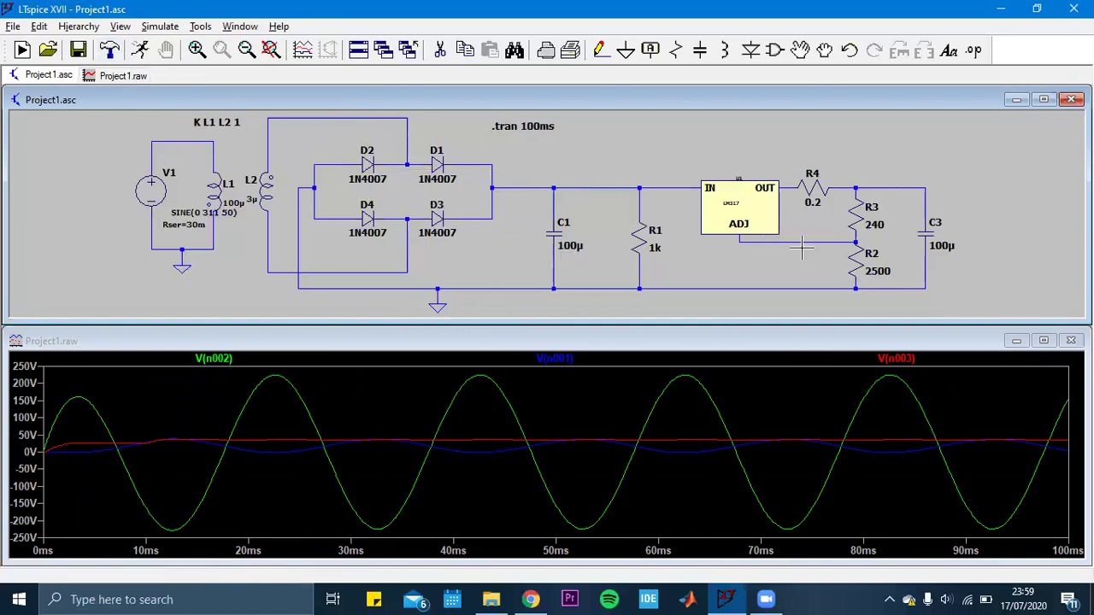
pyautogui.click(891, 186)
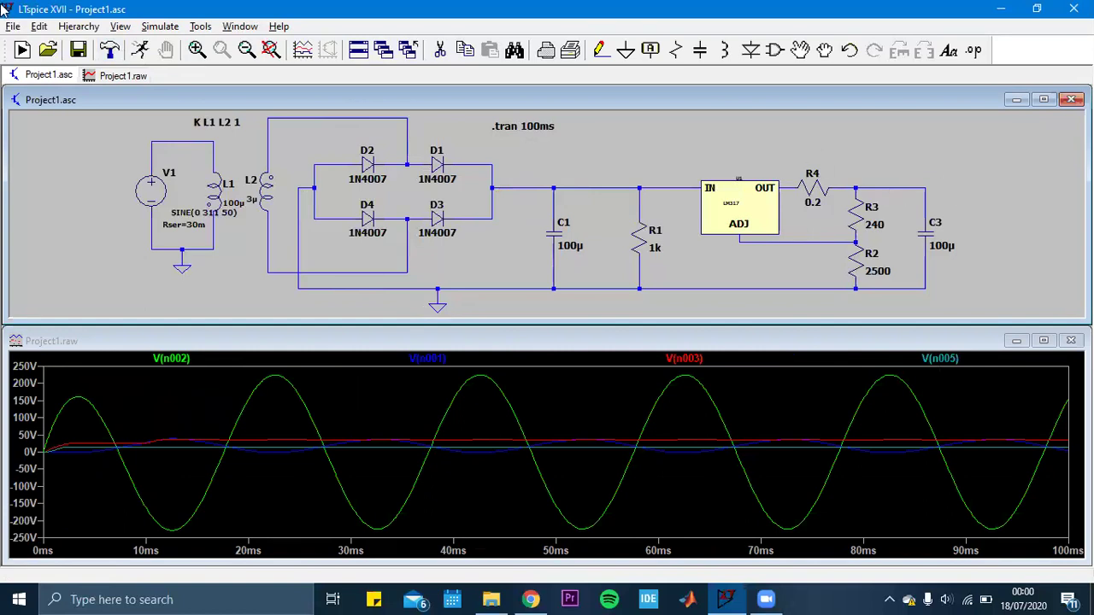
# - Open the schematic Project1_with_BONUS.asc and maximize its window
pyautogui.click(13, 26)
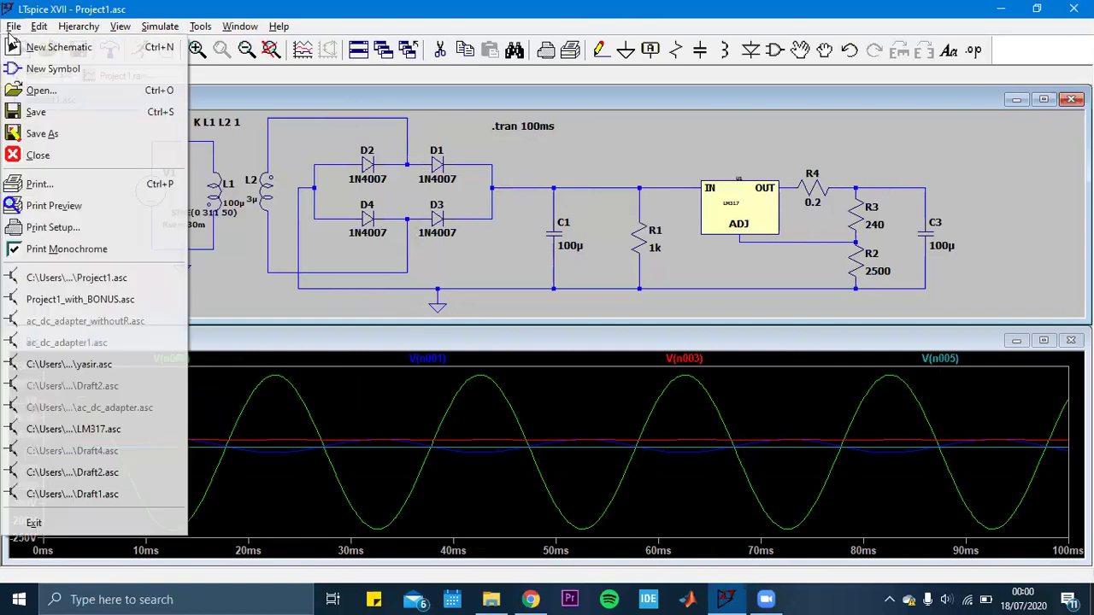
pyautogui.click(101, 90)
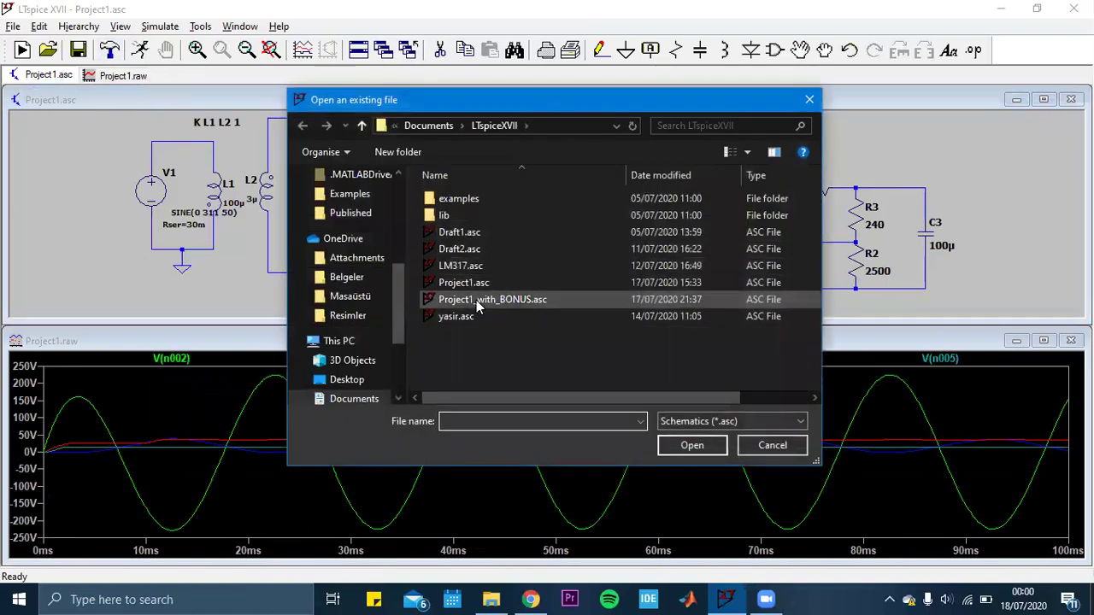
pyautogui.doubleClick(510, 299)
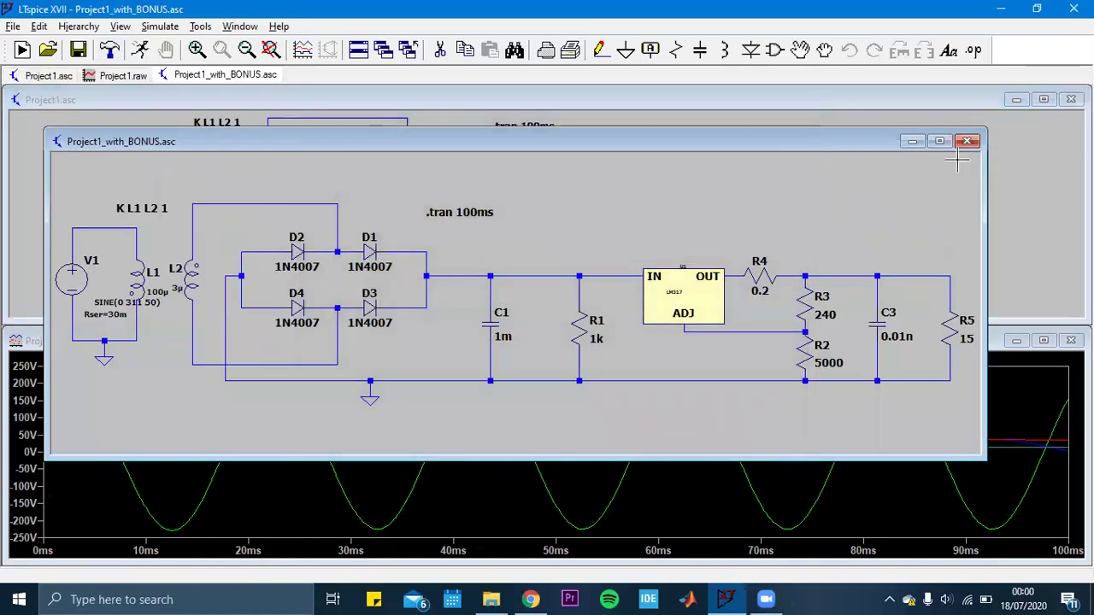
pyautogui.click(939, 141)
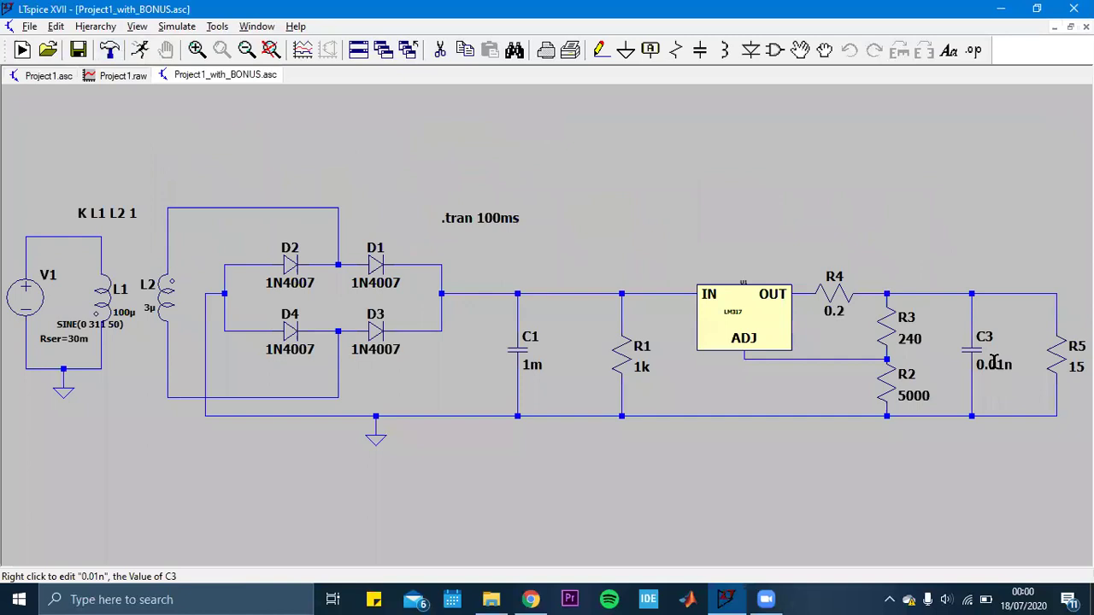
pyautogui.moveTo(1021, 259); pyautogui.dragTo(989, 239)
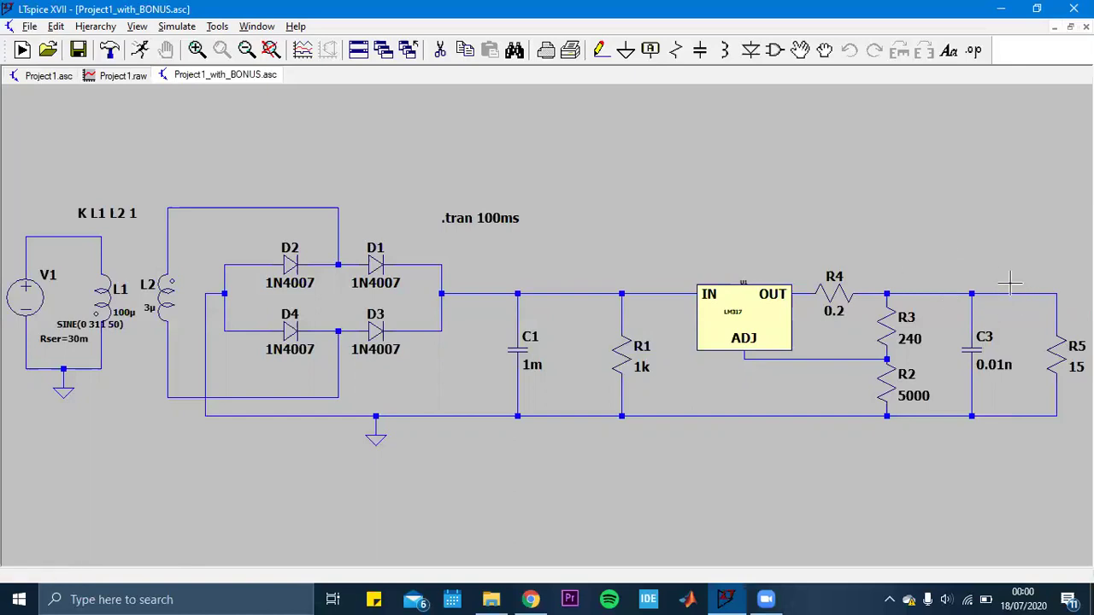
# - Simulate the bonus circuit and close Project1.asc with its changes saved, leaving the bonus schematic maximized
pyautogui.click(140, 51)
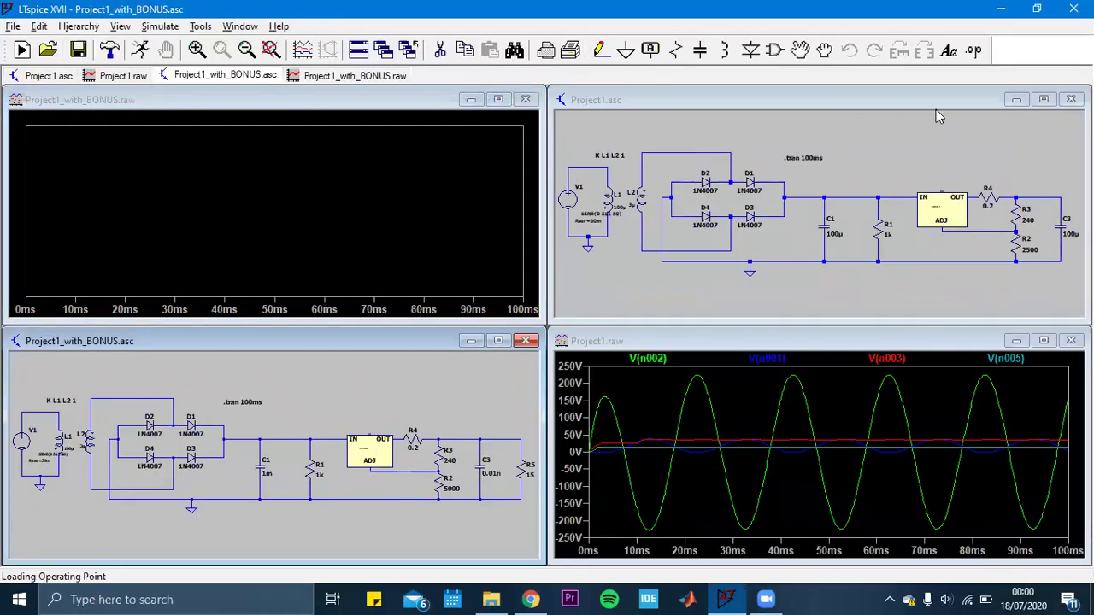
pyautogui.click(1071, 99)
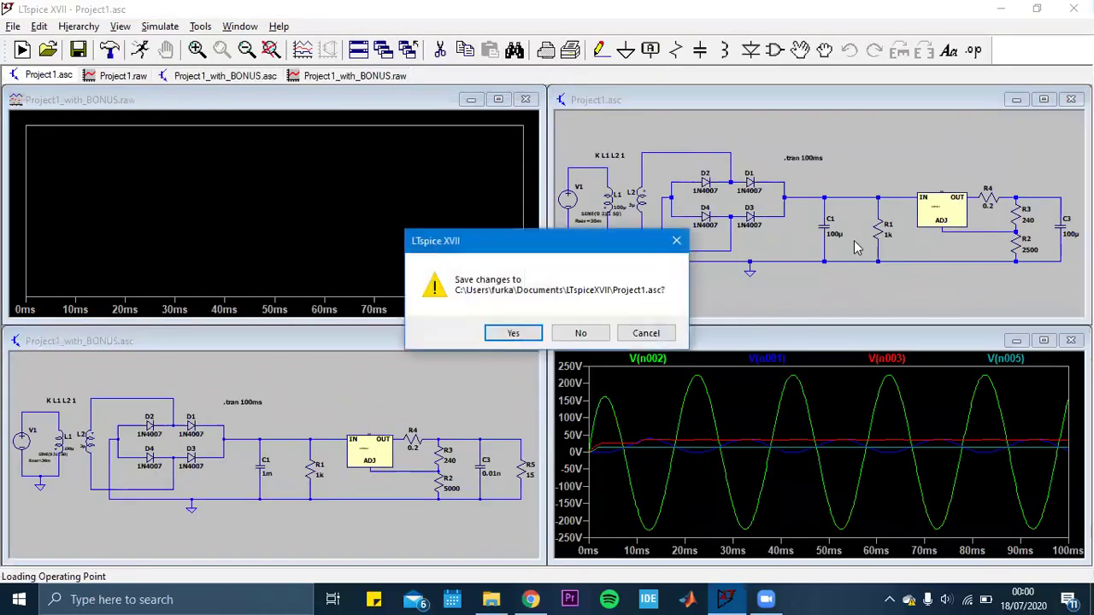
pyautogui.click(513, 334)
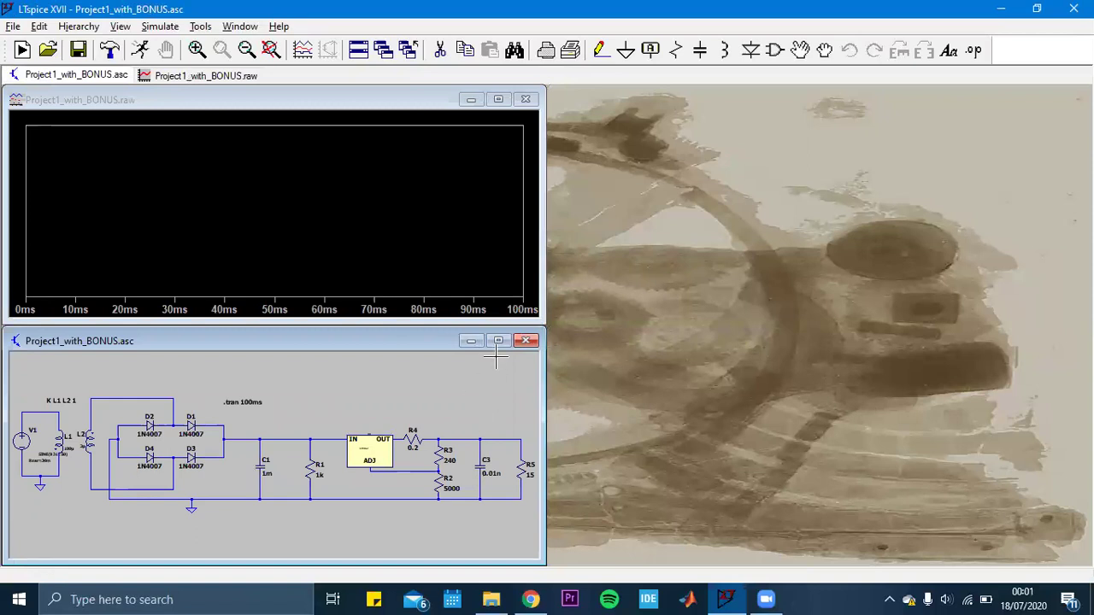
pyautogui.click(498, 340)
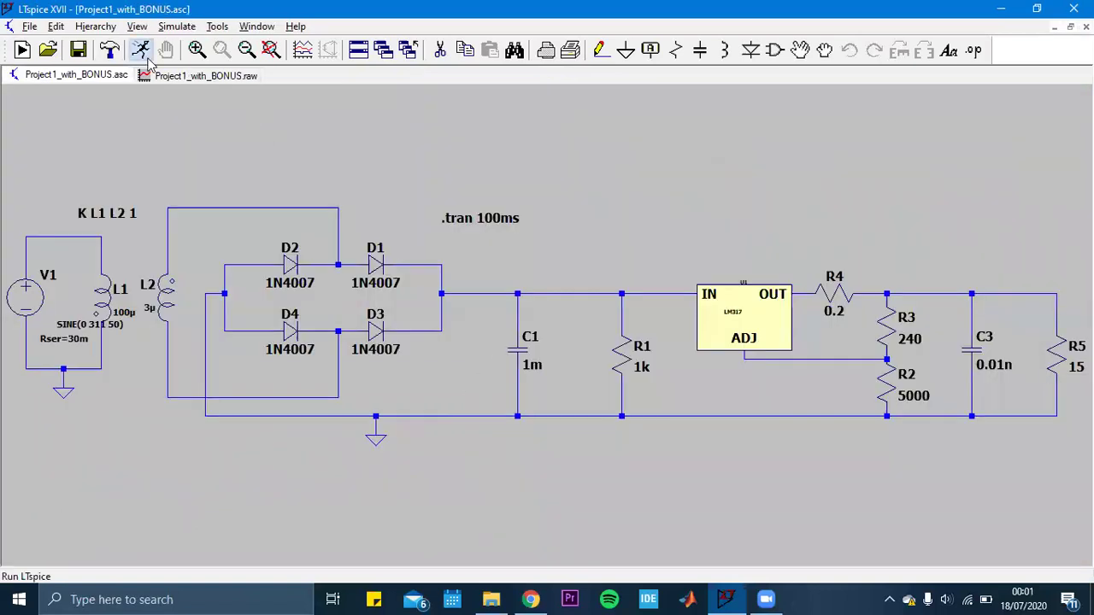
# - Rerun the bonus circuit's simulation and plot its source, transformer secondary and rectified voltages together
pyautogui.click(139, 49)
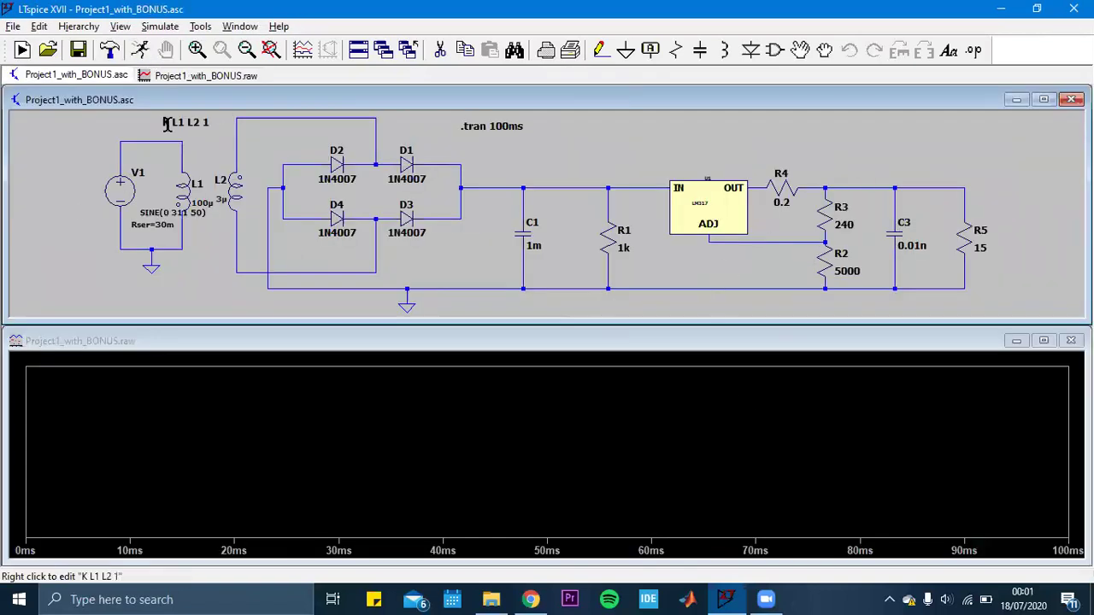
pyautogui.click(147, 142)
pyautogui.click(298, 117)
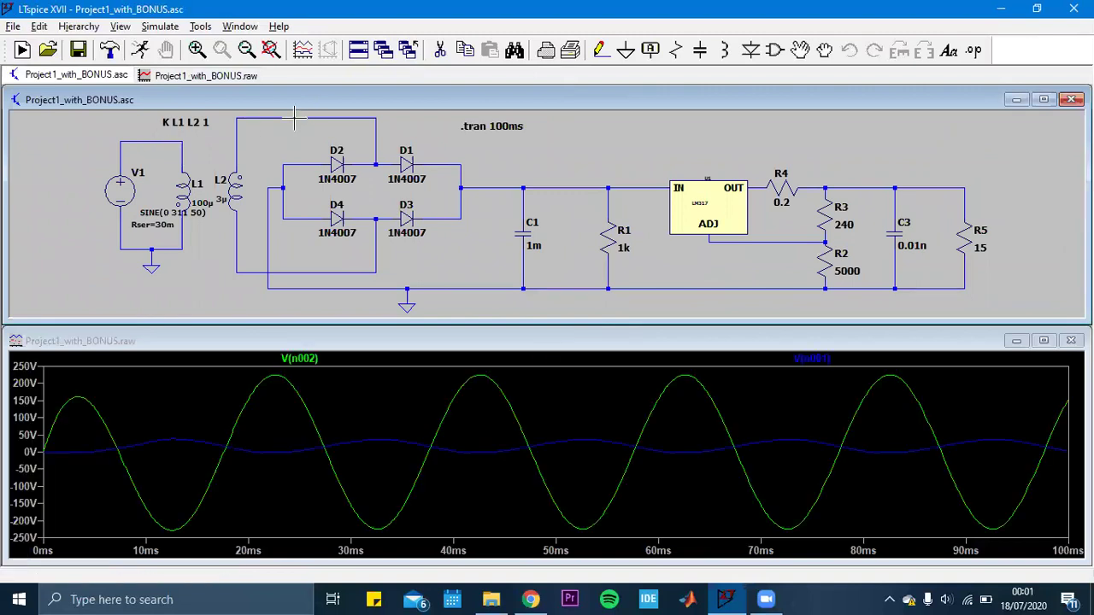
pyautogui.click(494, 187)
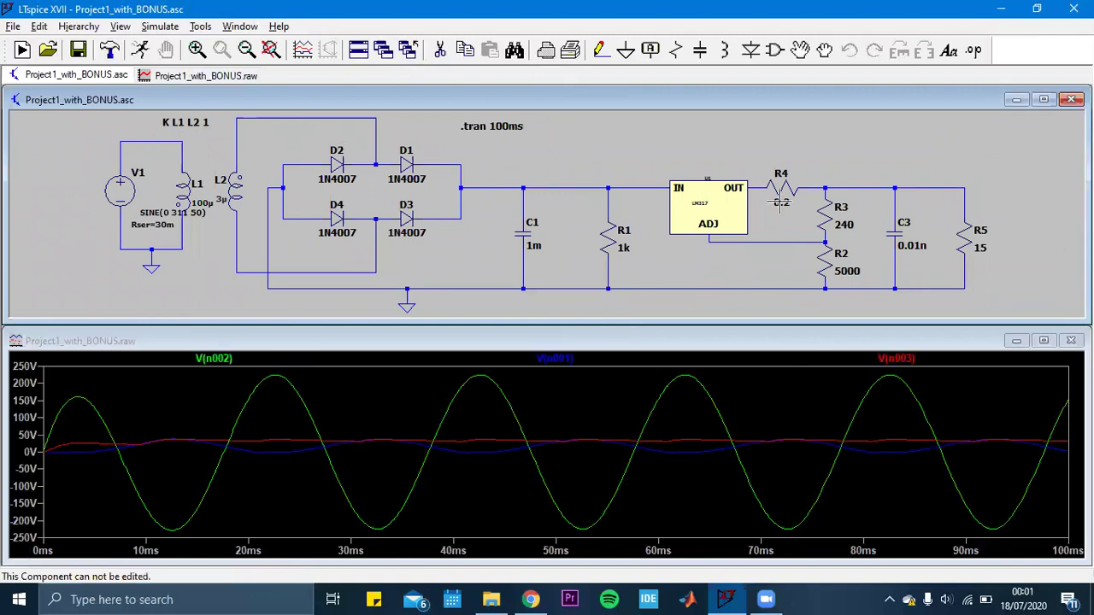
# - Plot the bonus circuit's output voltage at C3, and display the current through load resistor R5 alone
pyautogui.click(911, 185)
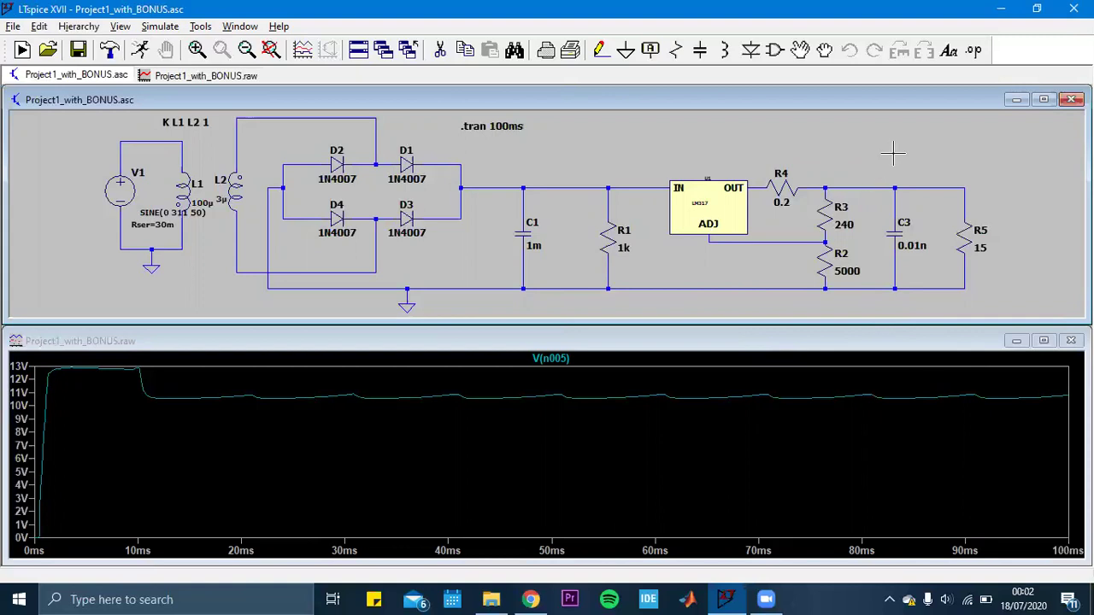
pyautogui.click(965, 237)
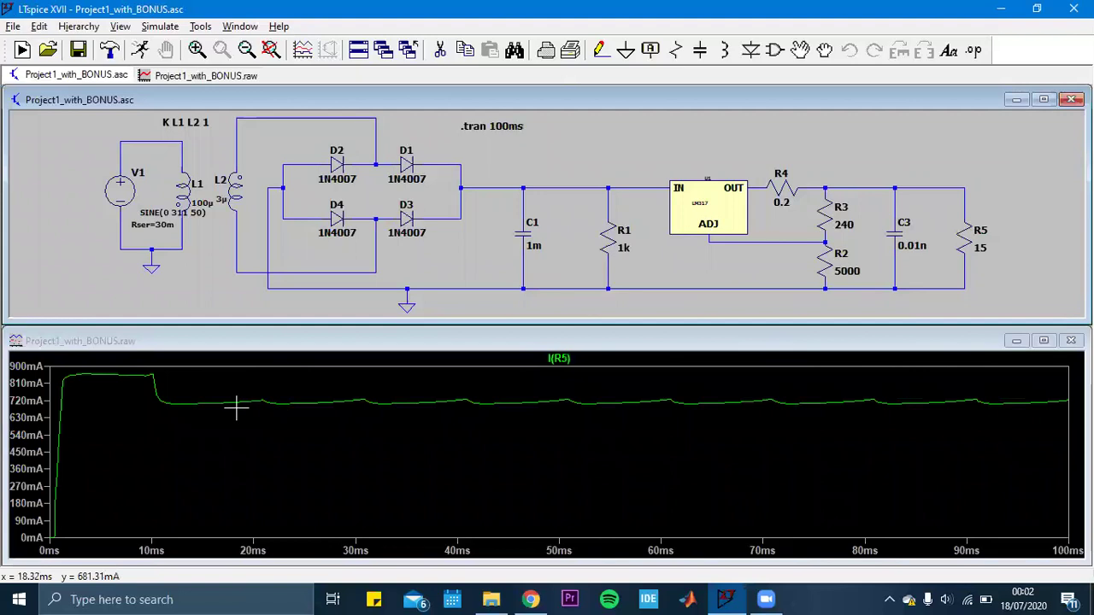